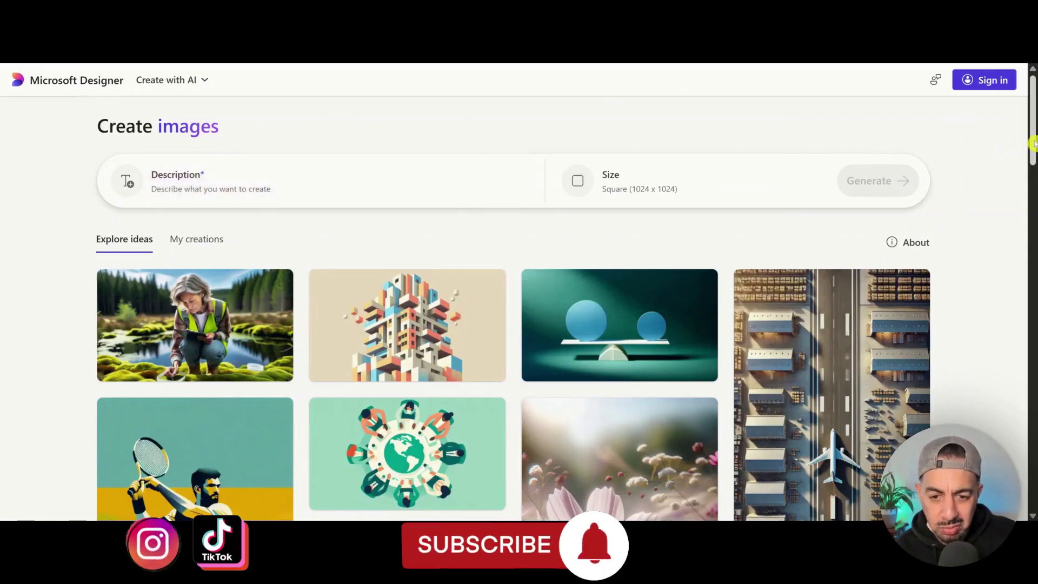
- Submit the Designer prompt 'english landscape with hills and sheep and cows with a farmhouse in a watercolour style'
drag(1031, 149, 1030, 100)
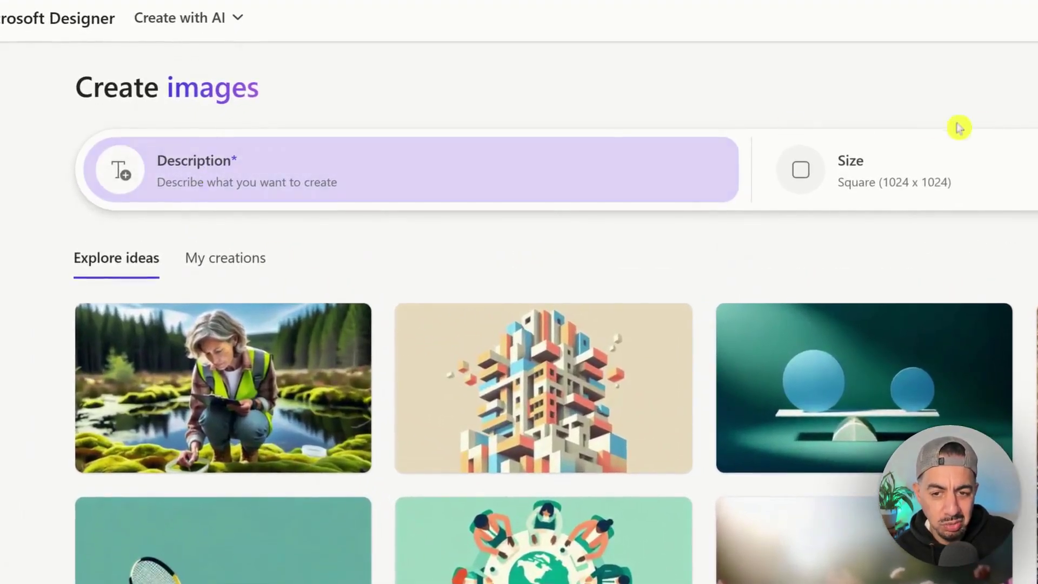
click(286, 175)
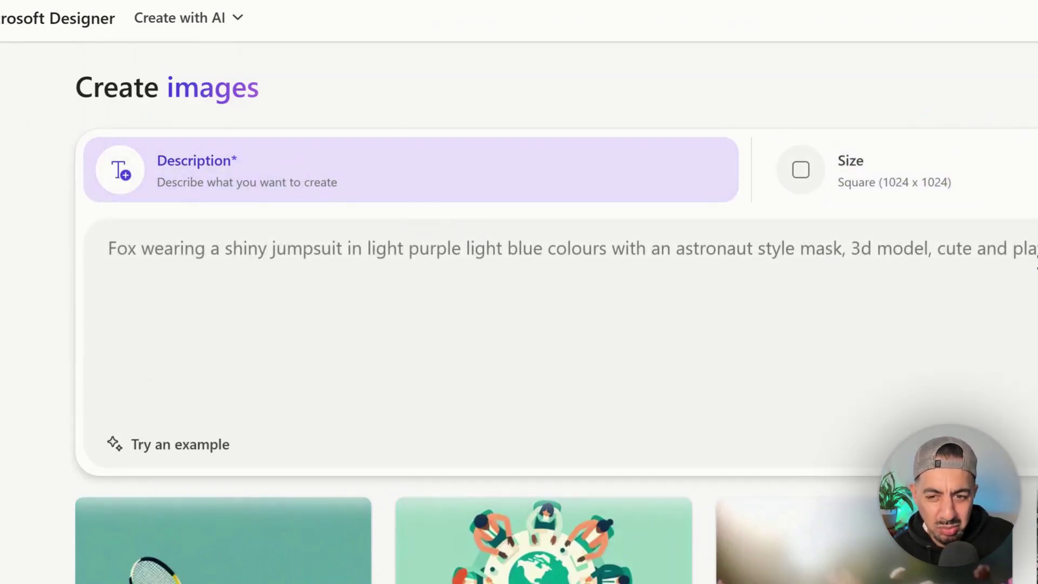
click(275, 253)
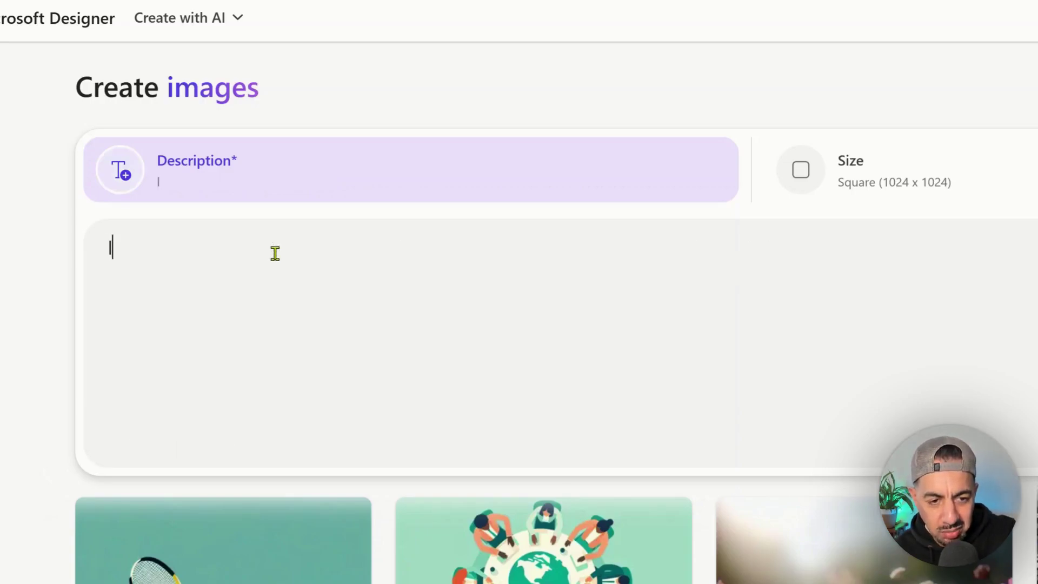
text(la)
key(BackSpace)
key(BackSpace)
text(e)
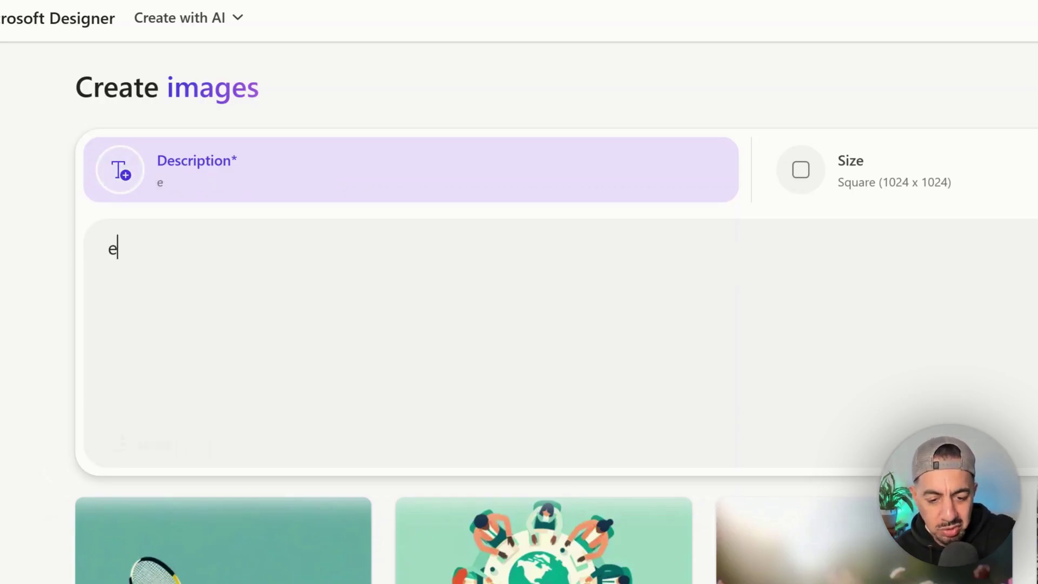
text(ngli)
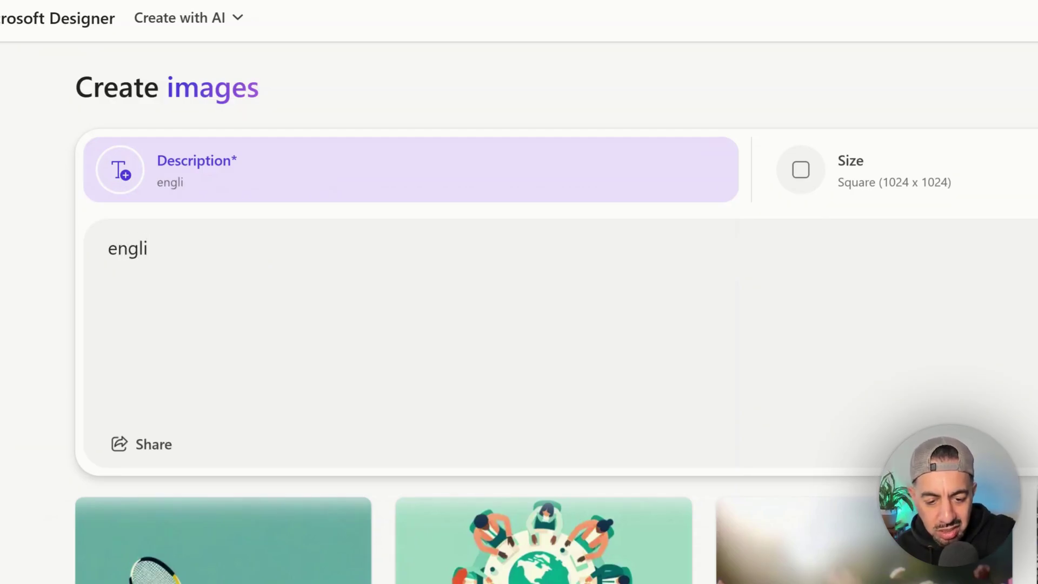
text(sh landscape with)
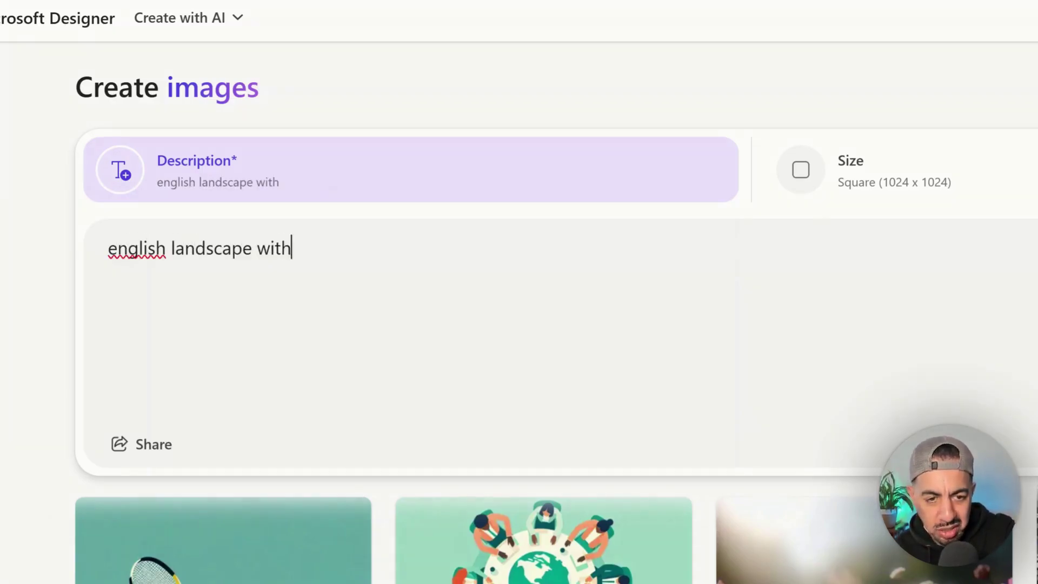
text( hills an)
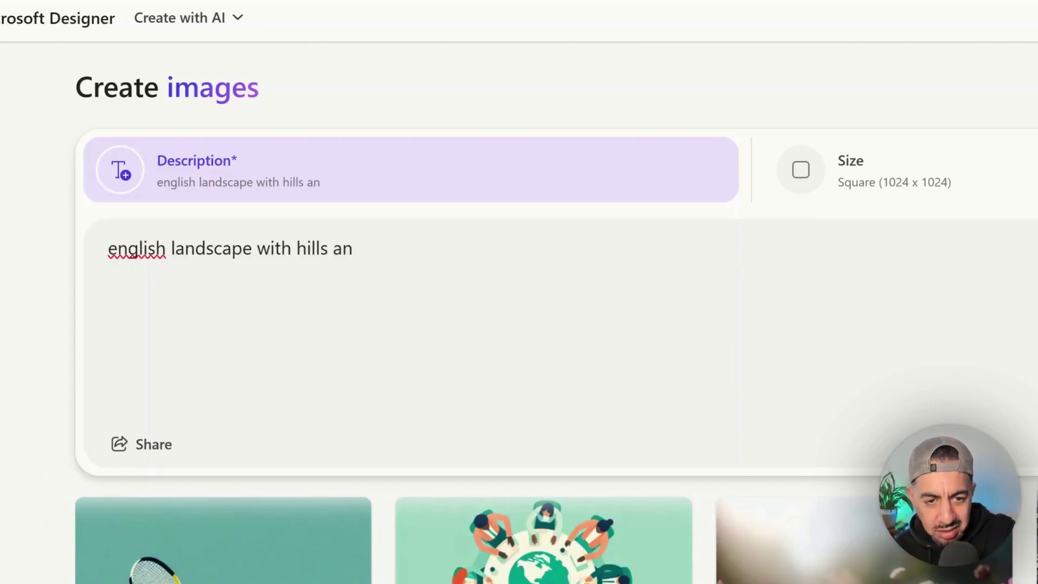
text(d shee)
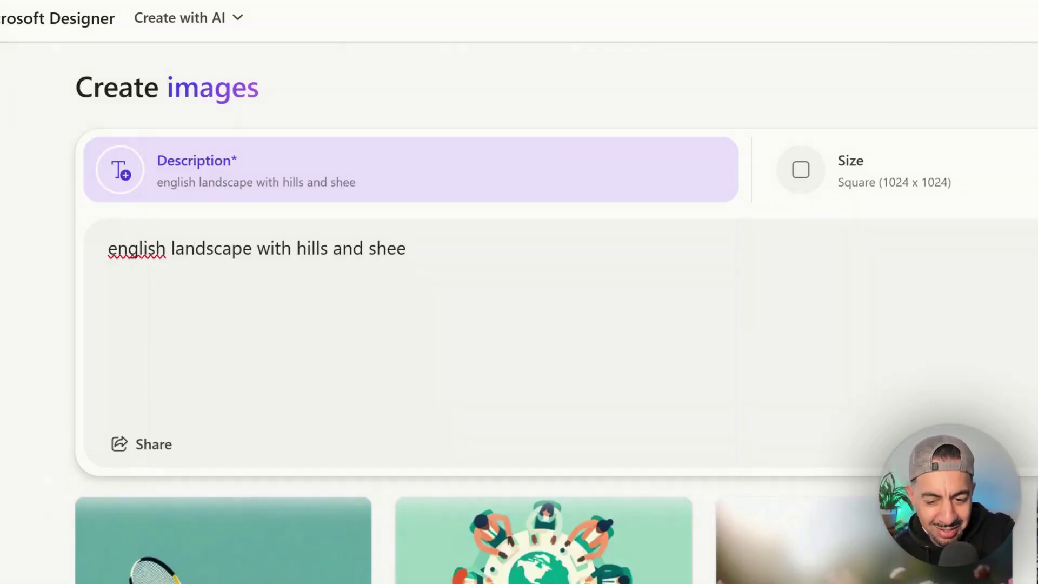
text(p an)
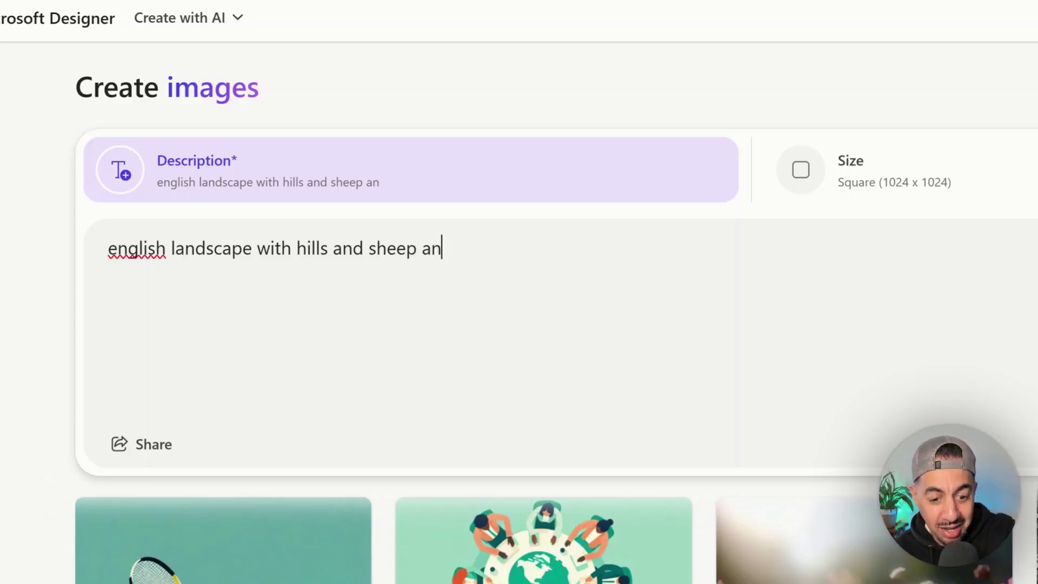
text(d cows with a)
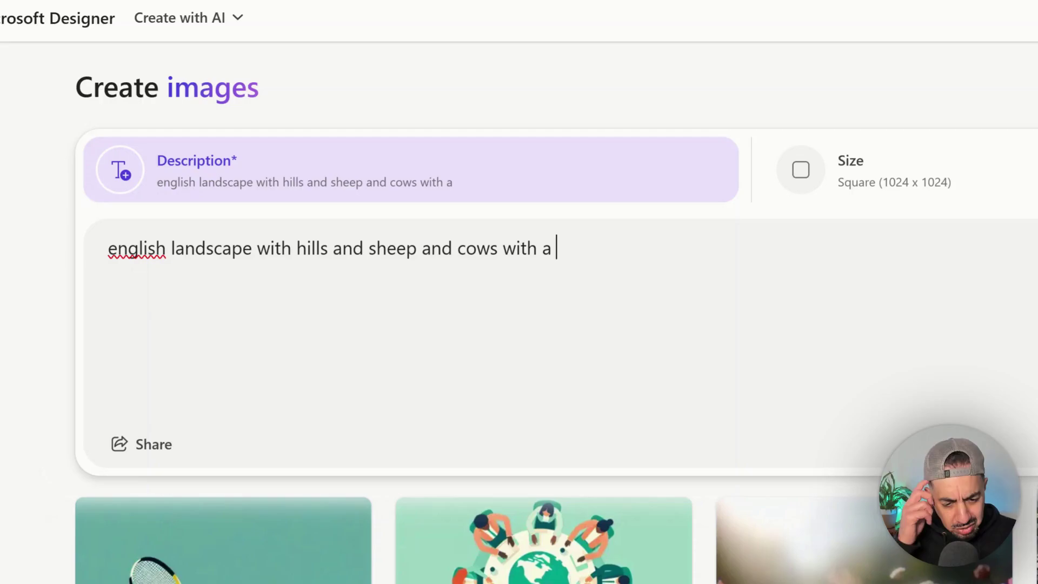
text( fa)
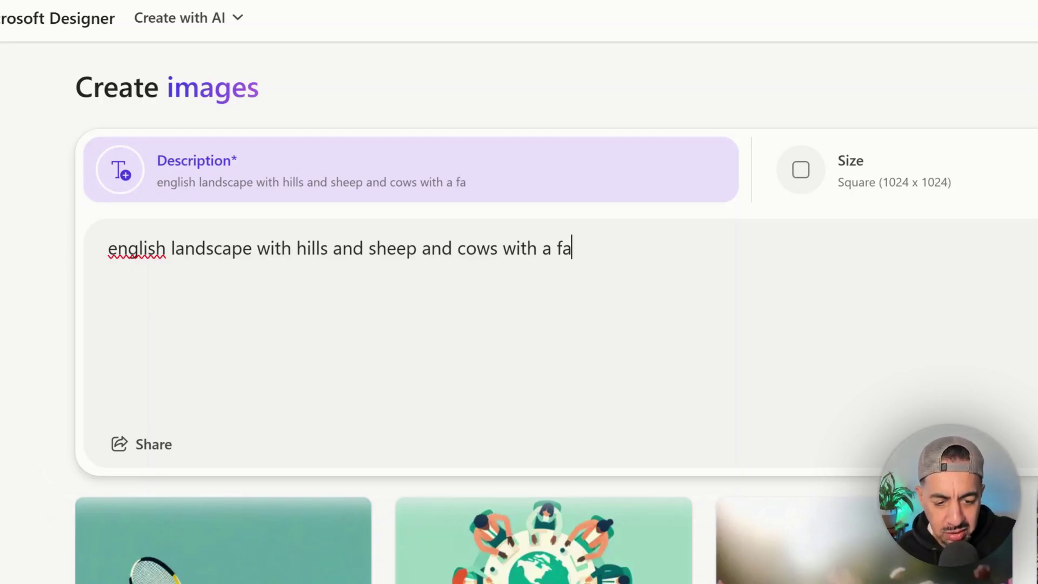
text(rmhouse in a )
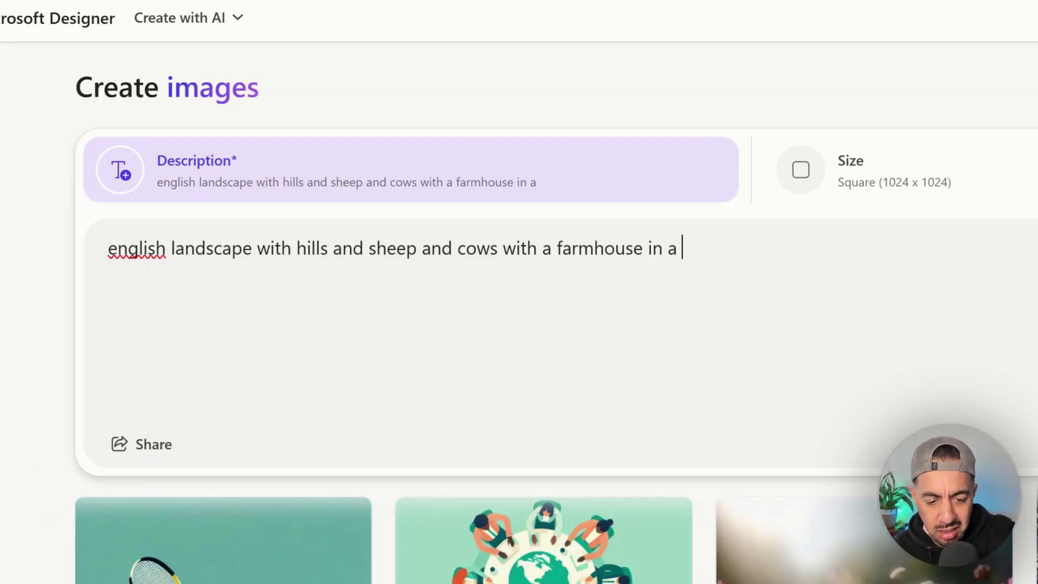
text(watercolor)
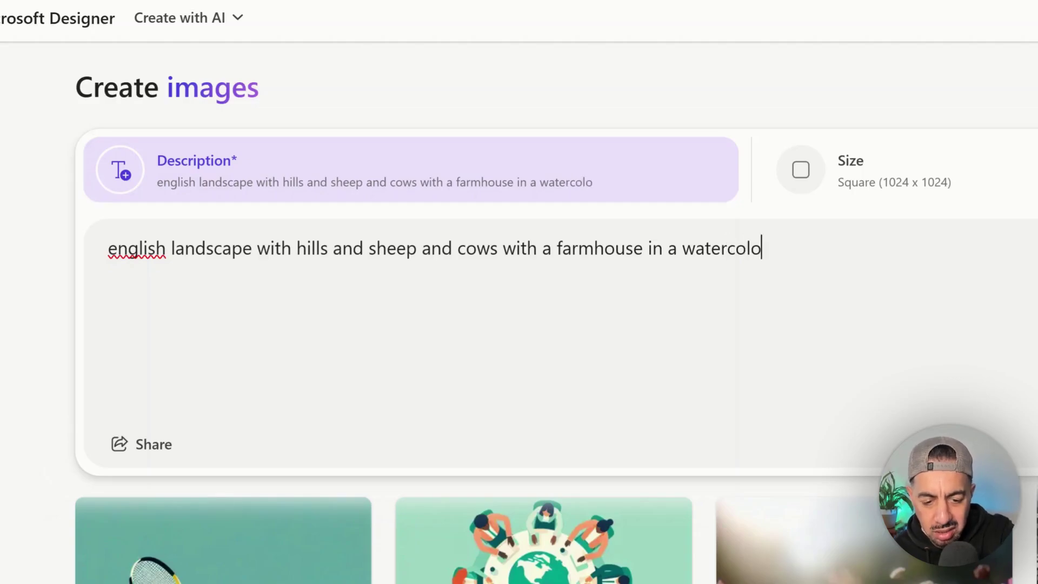
key(BackSpace)
key(BackSpace)
text(ur style)
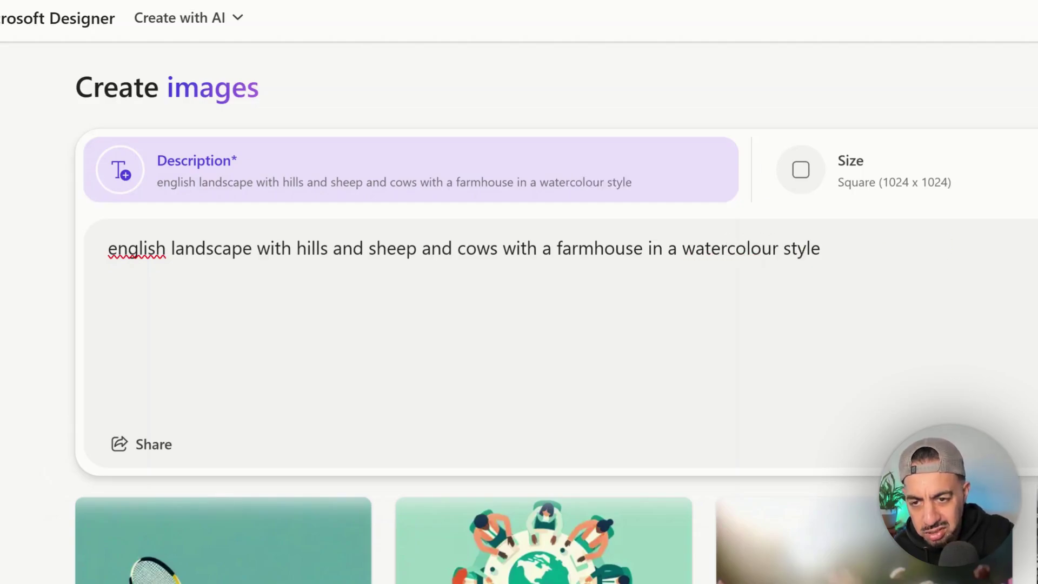
key(Return)
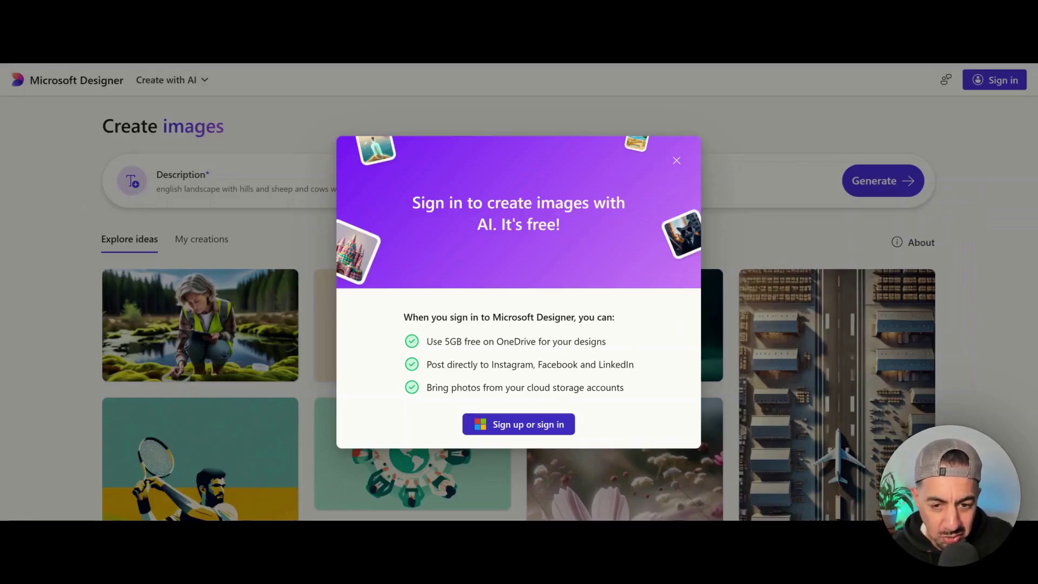
- Sign in, start generating four landscape images, and dismiss the credits notice
click(532, 428)
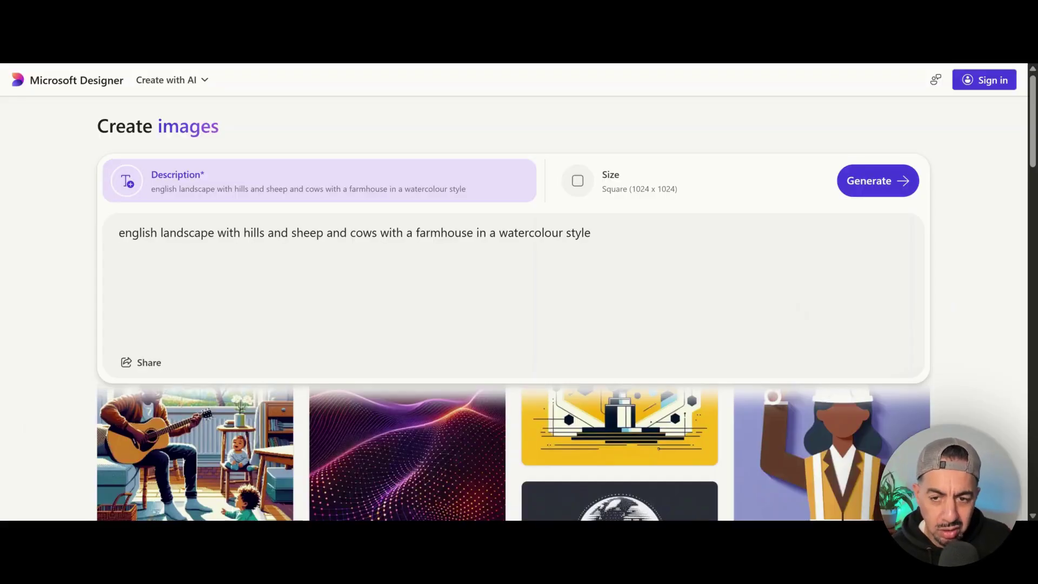
click(880, 182)
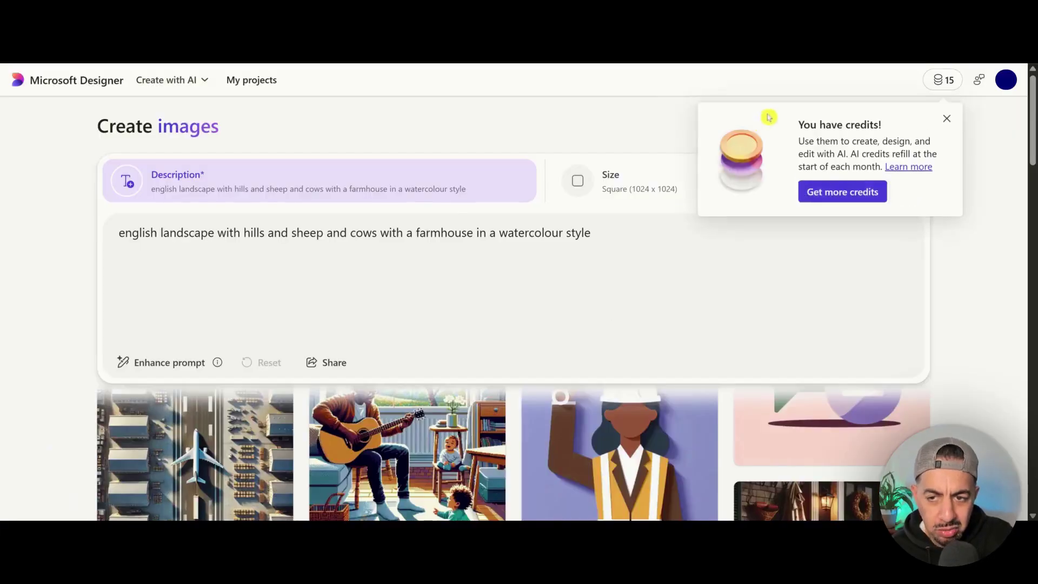
click(864, 189)
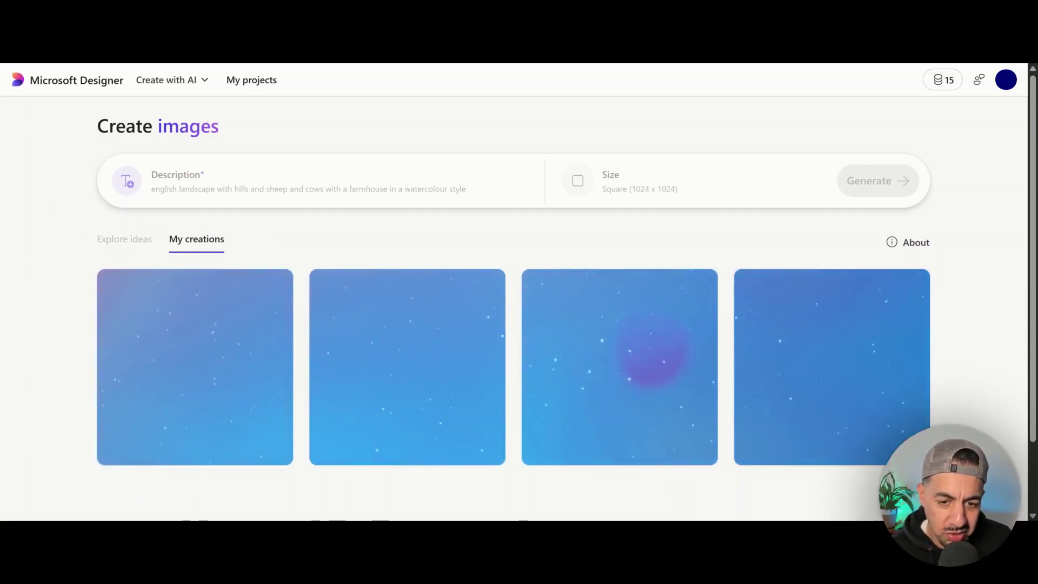
- Open the third generated watercolour landscape in the viewer
click(620, 367)
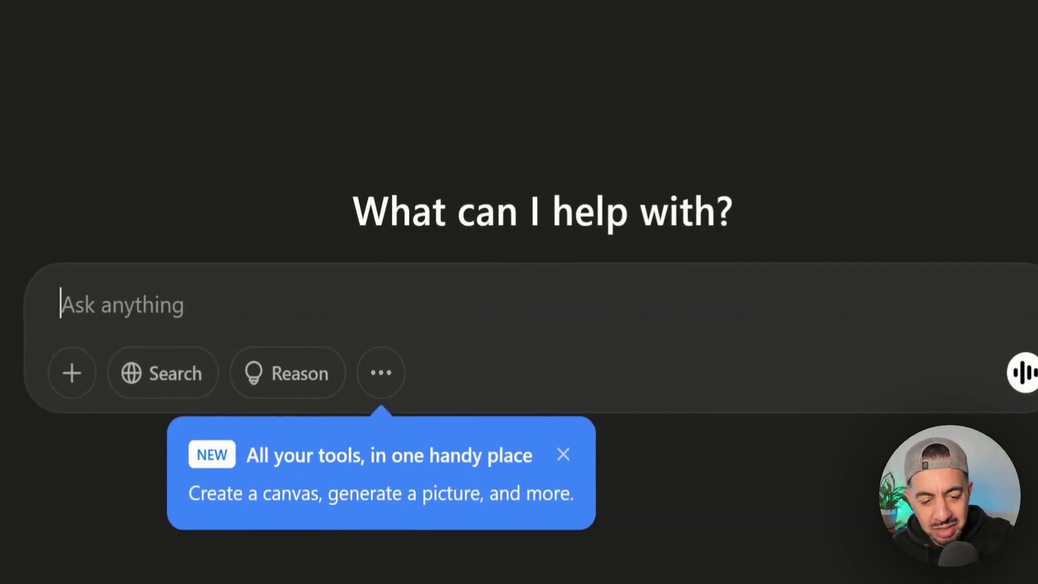
- Enter 'english landscape hills with sheep and cows and a farmhouse in a watercolour style' in ChatGPT
text(english l)
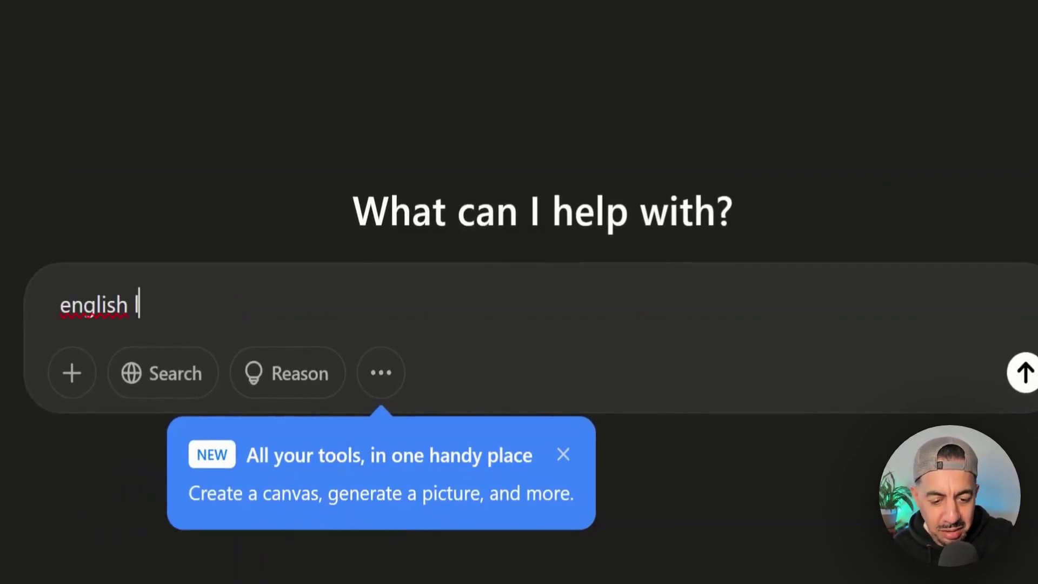
text(andscape hills wi)
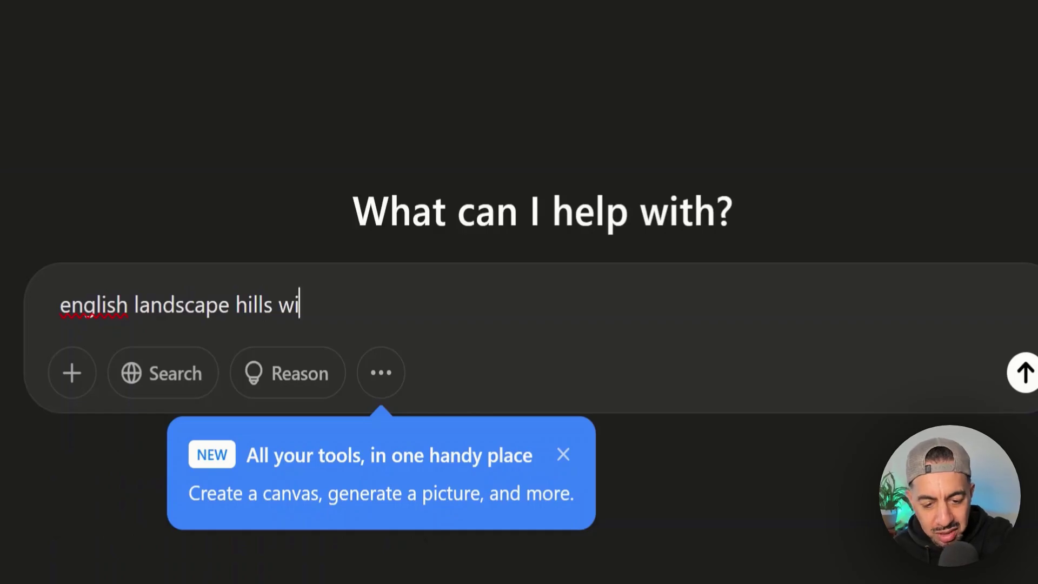
text(th sheep an)
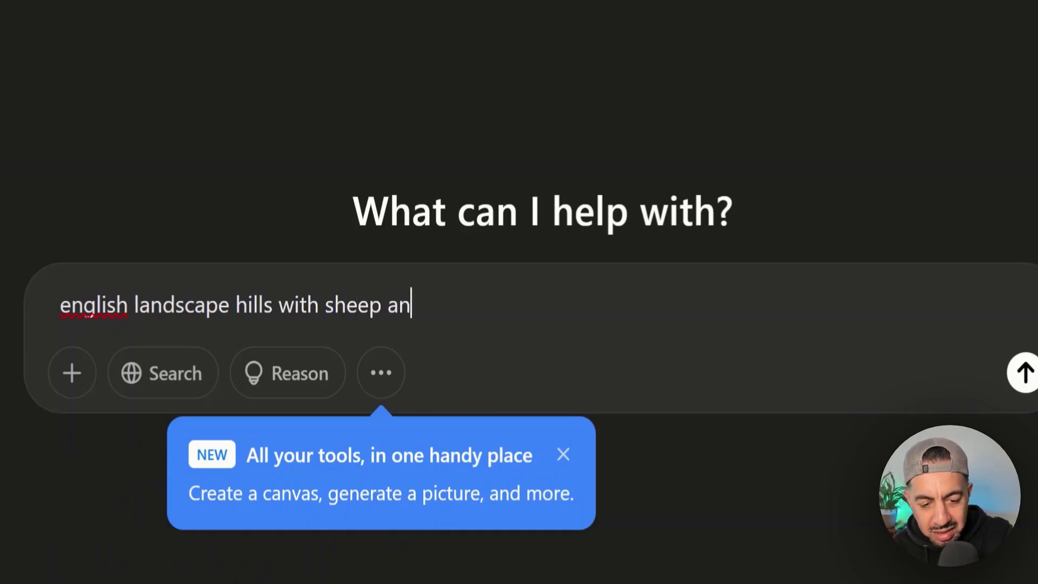
text(d cows )
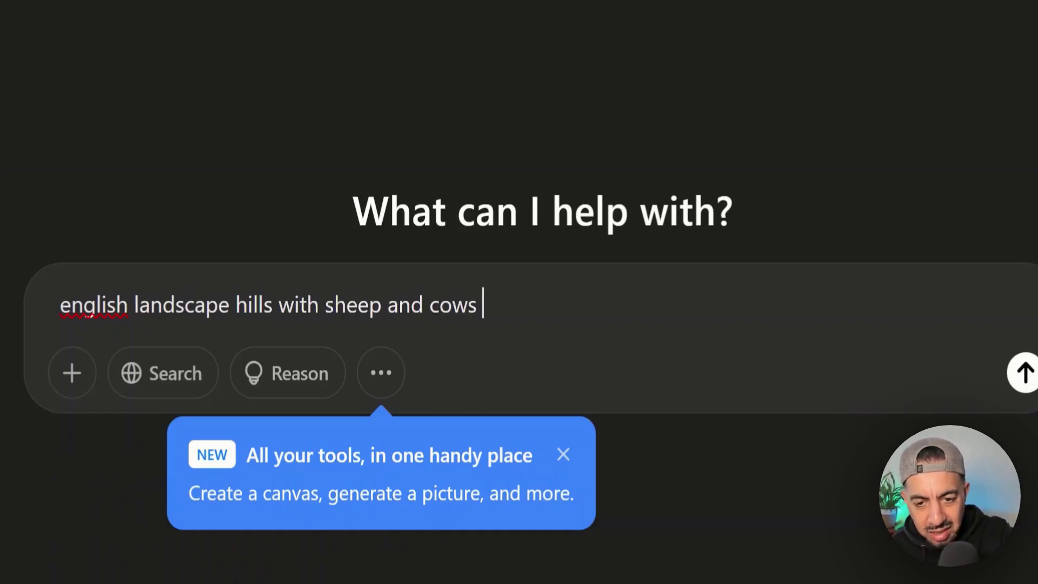
text(and a )
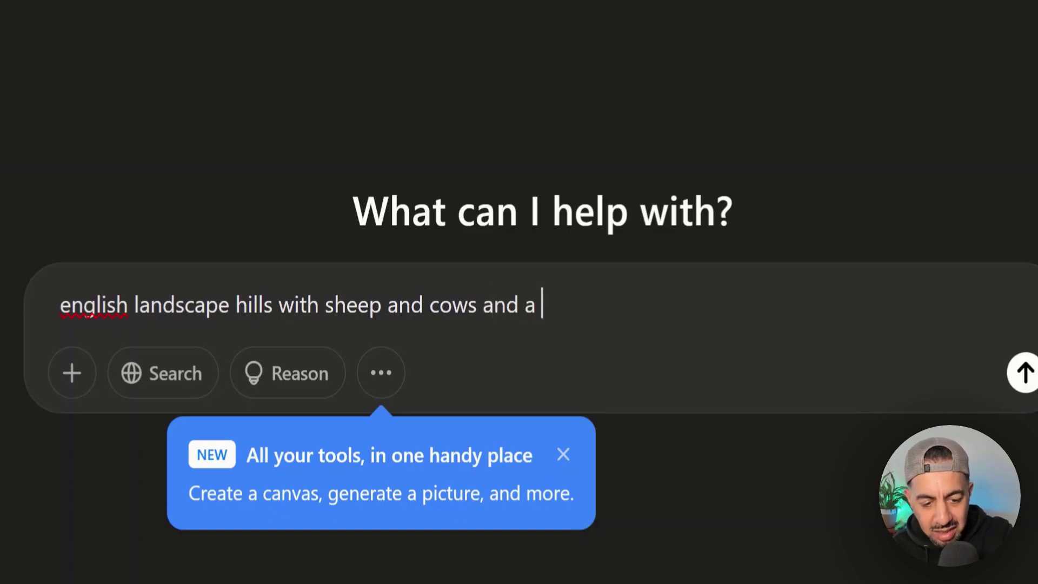
text(farmhouse i)
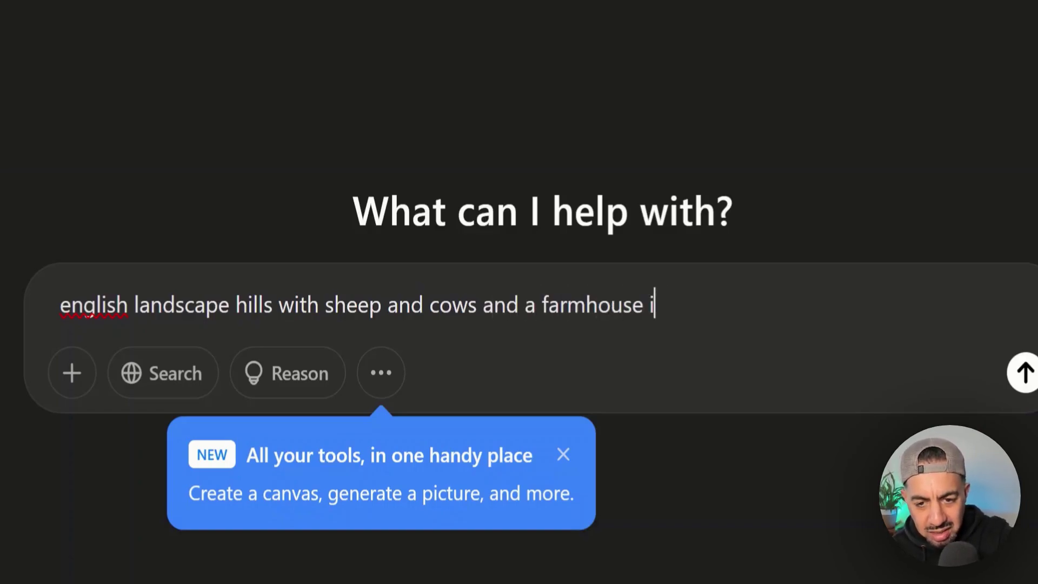
text(n a we)
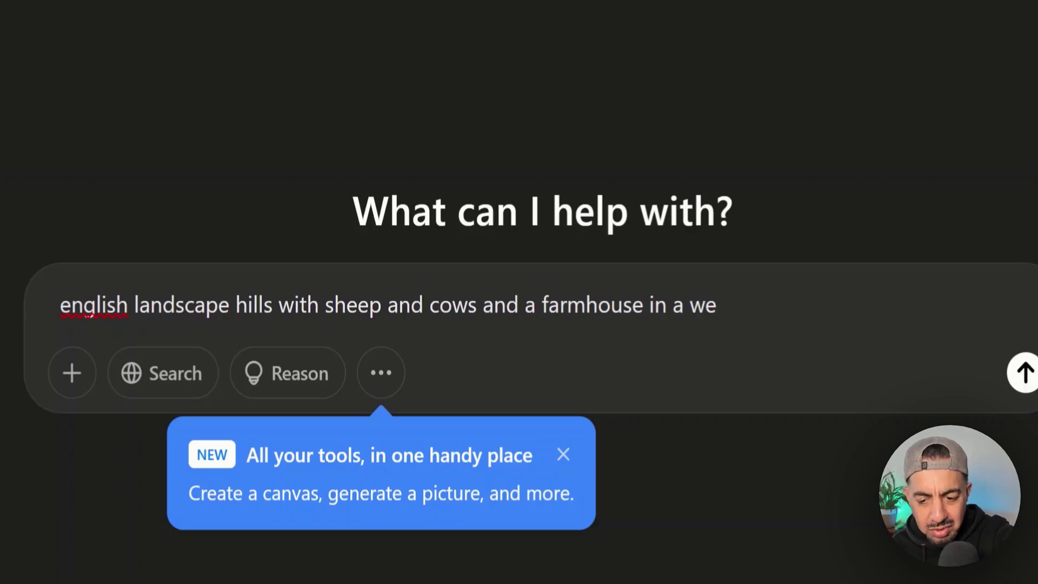
key(BackSpace)
text(atercolour st)
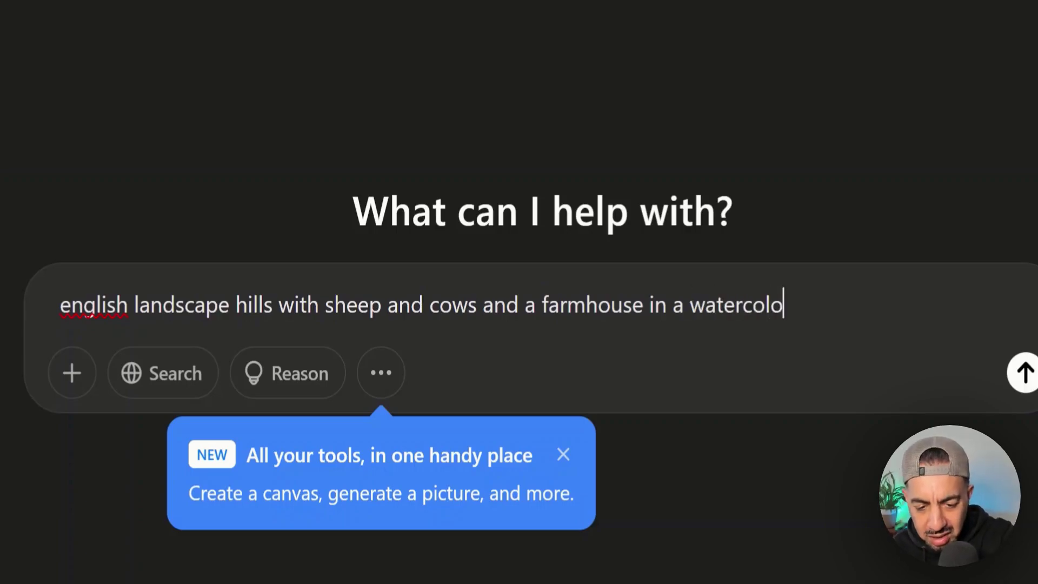
text(yle)
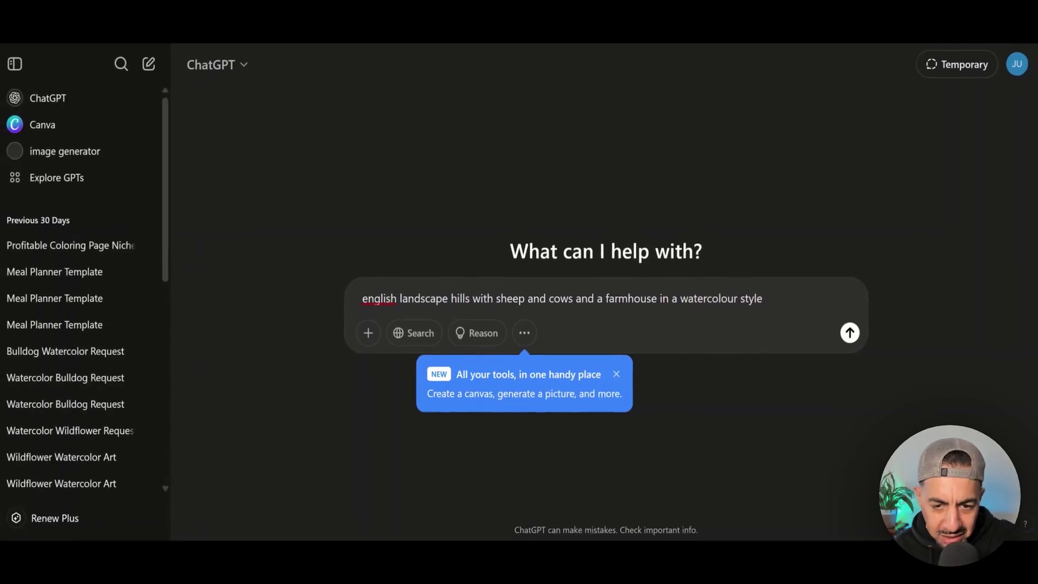
- Send the prompt and enlarge ChatGPT's watercolour farmhouse landscape image
click(848, 332)
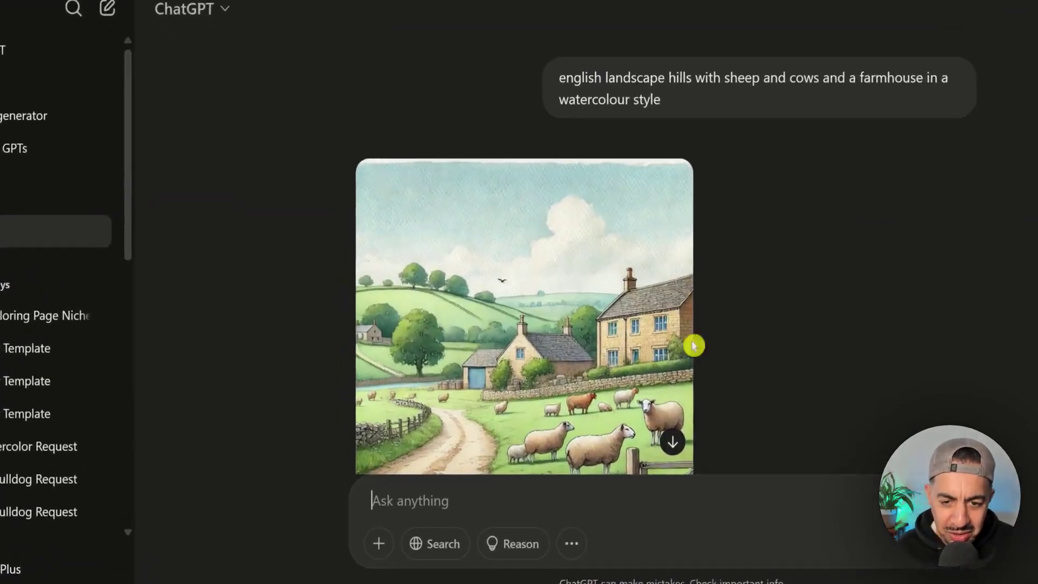
click(644, 202)
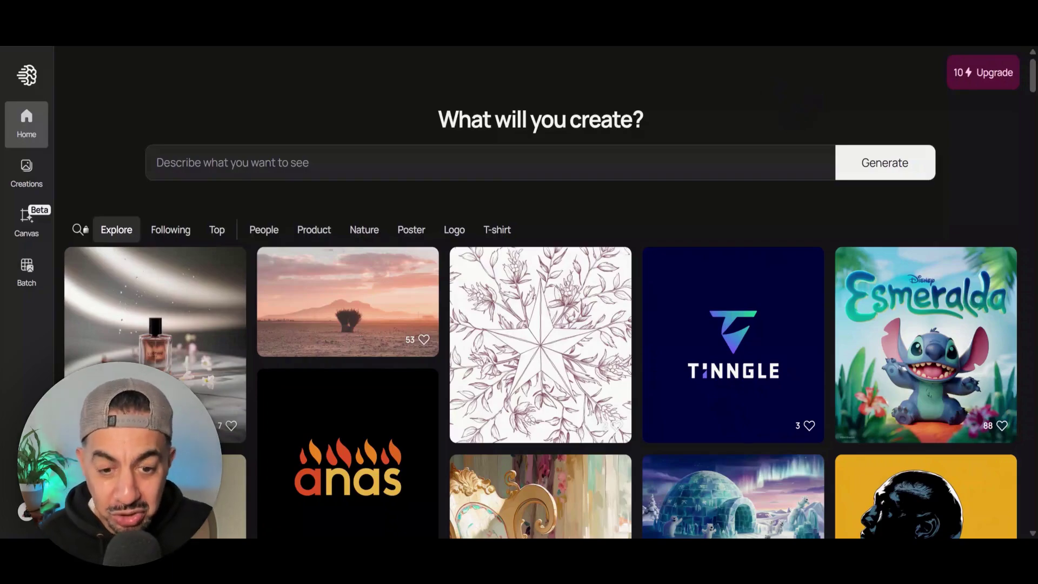
- Expand Ideogram's prompt box to reveal Magic Prompt, 1:1 aspect ratio and model 2.0 settings
drag(1032, 87, 1026, 51)
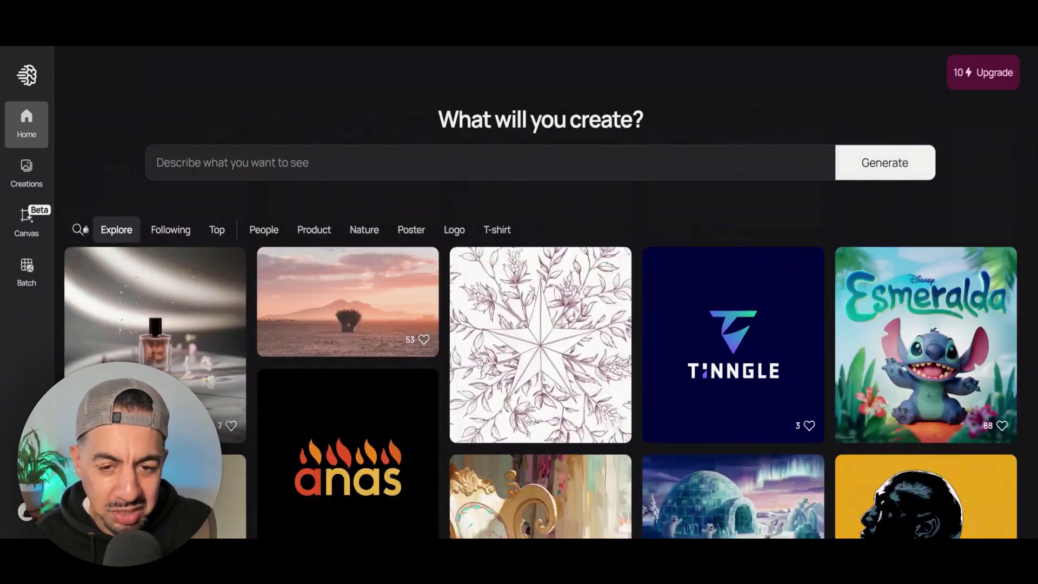
click(301, 163)
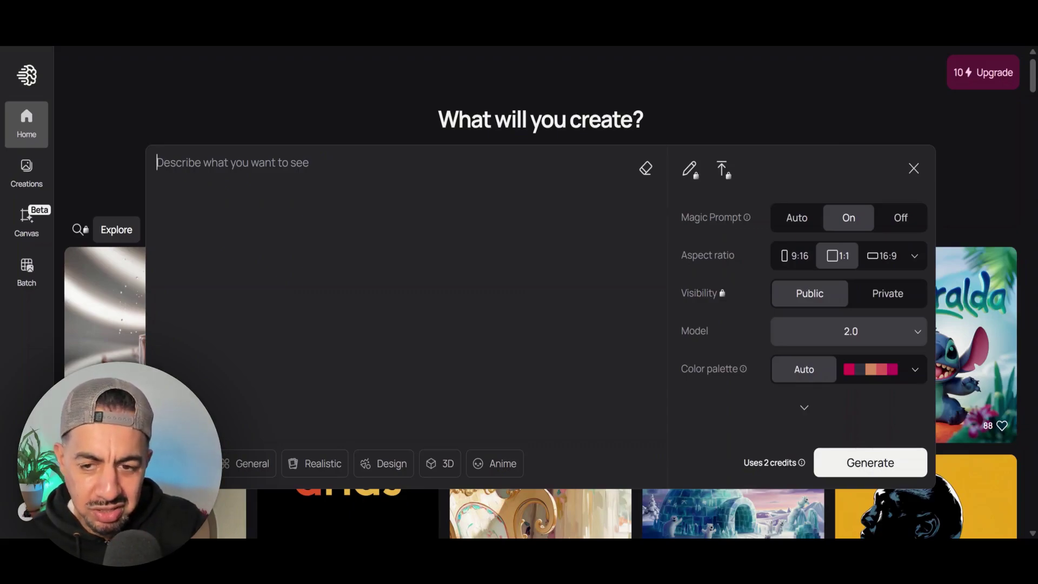
- Paste the English landscape prompt into Ideogram and generate four images
mouse_move(712, 238)
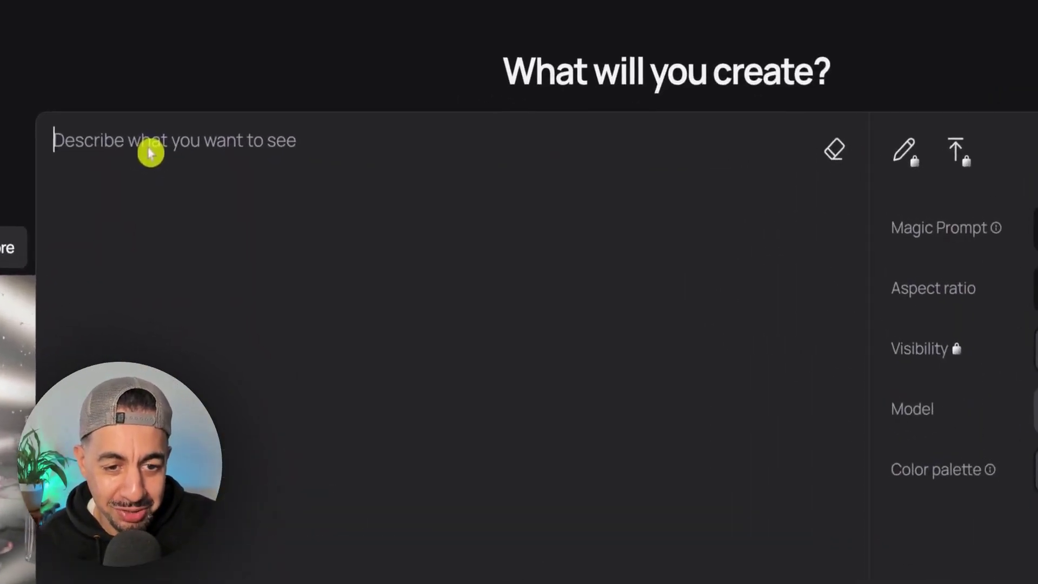
text(english landscape hills with sheep and cows and a farmhouse in a watercolour style)
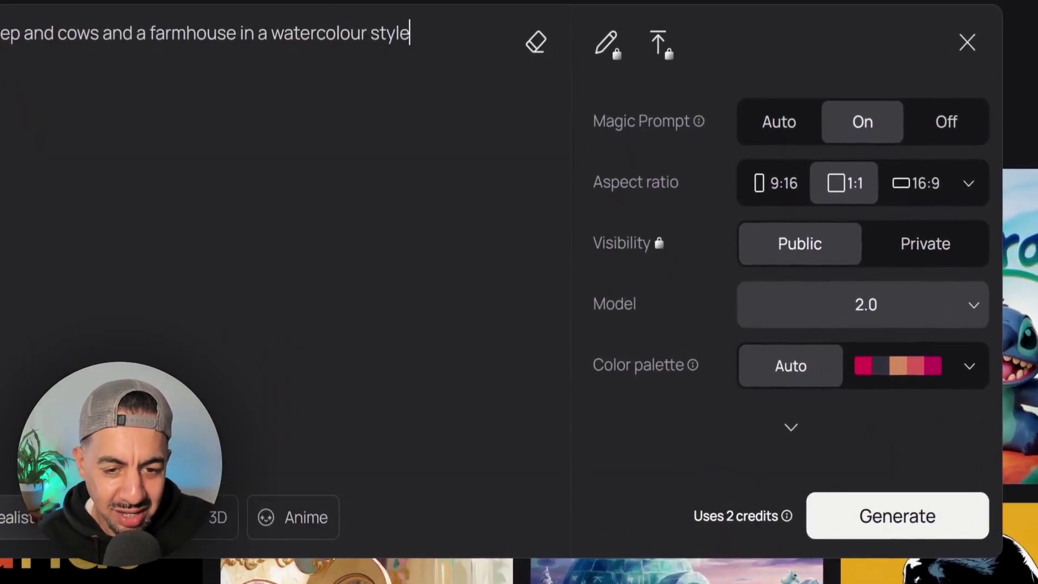
click(841, 516)
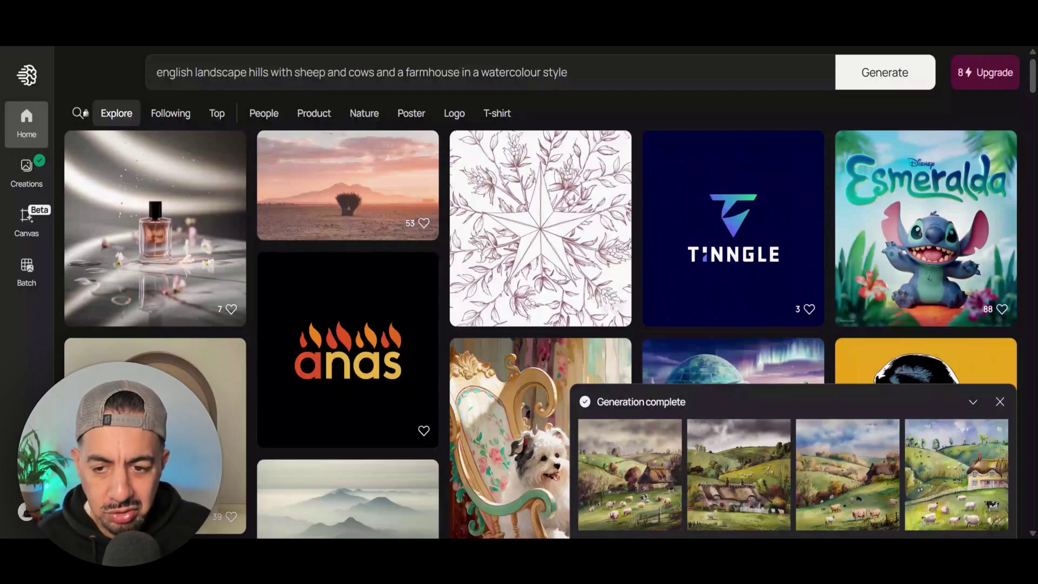
- Open the first result and compare its variants, ending on the stormy thatched cottage with sheep
click(655, 473)
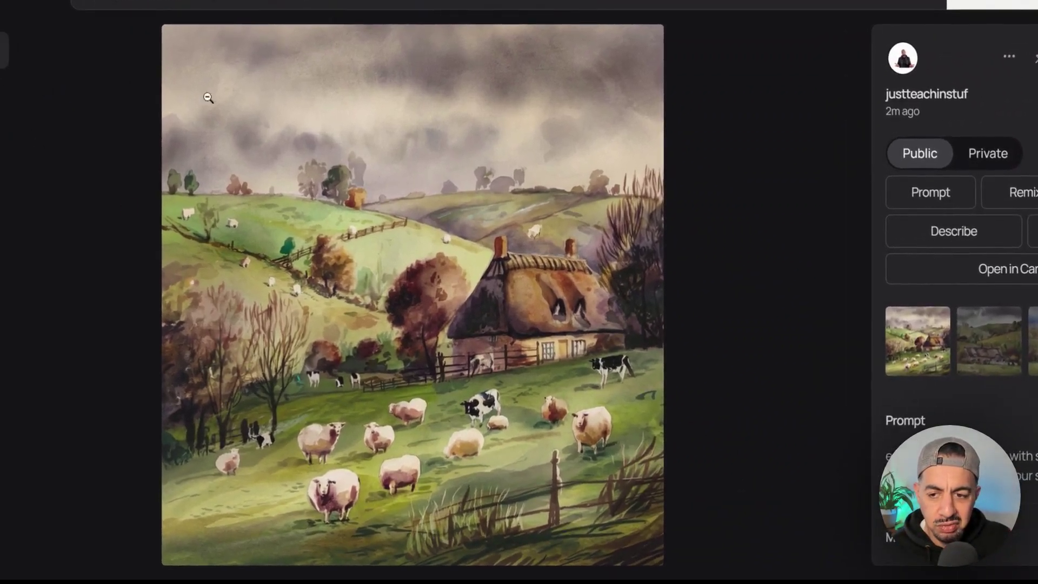
click(988, 351)
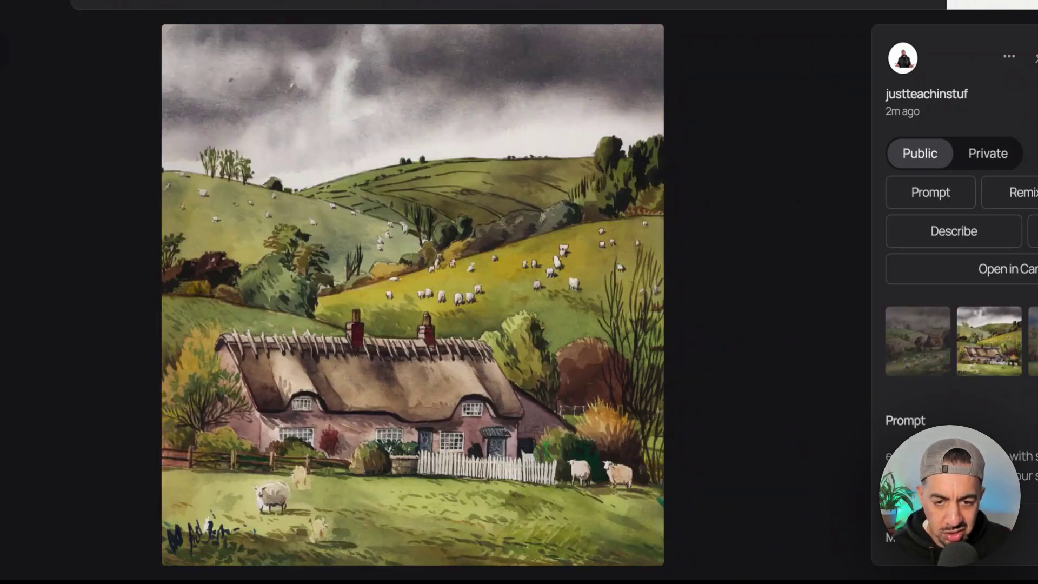
click(1032, 338)
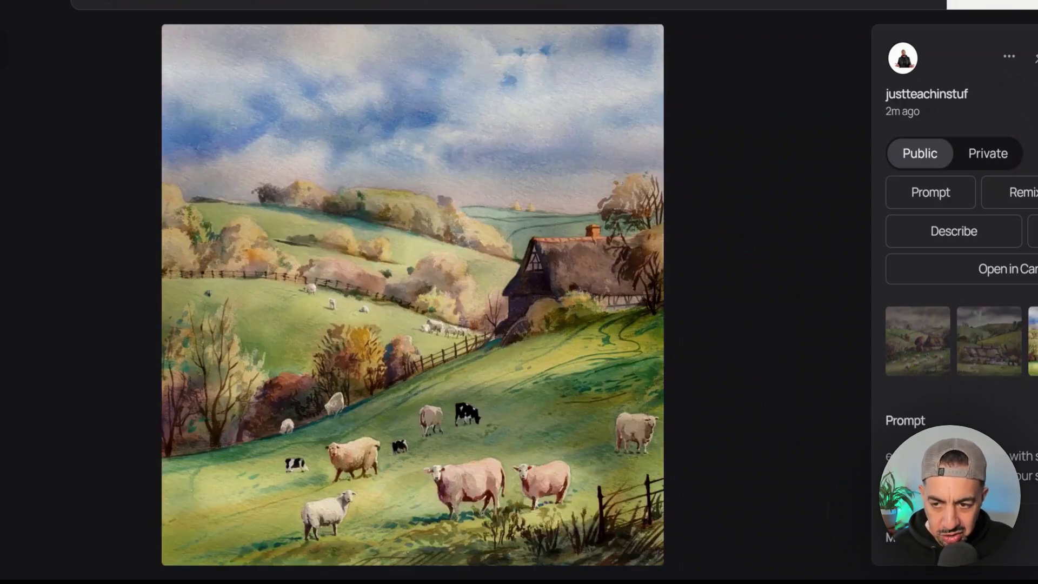
key(Right)
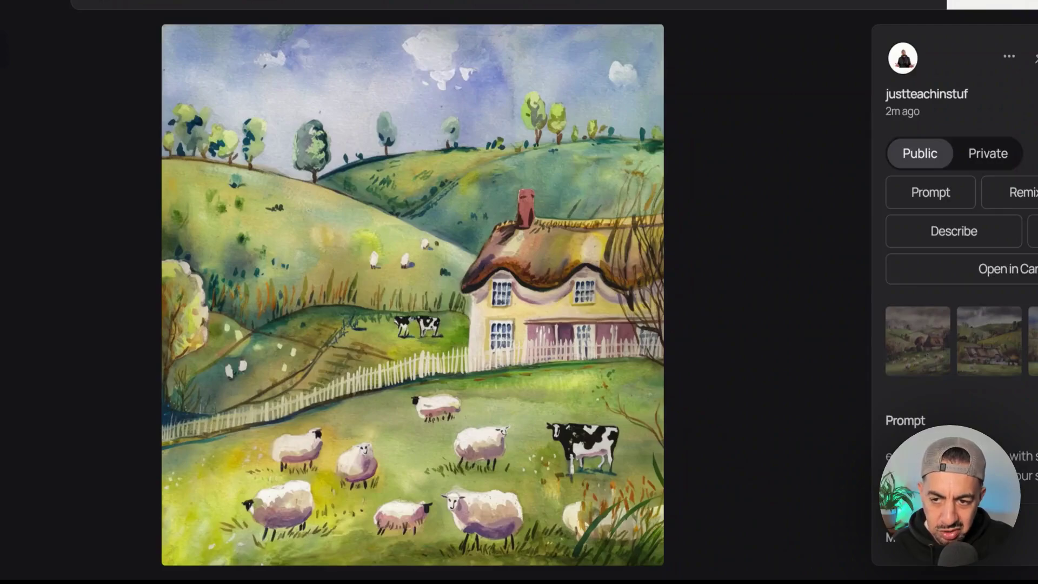
click(930, 360)
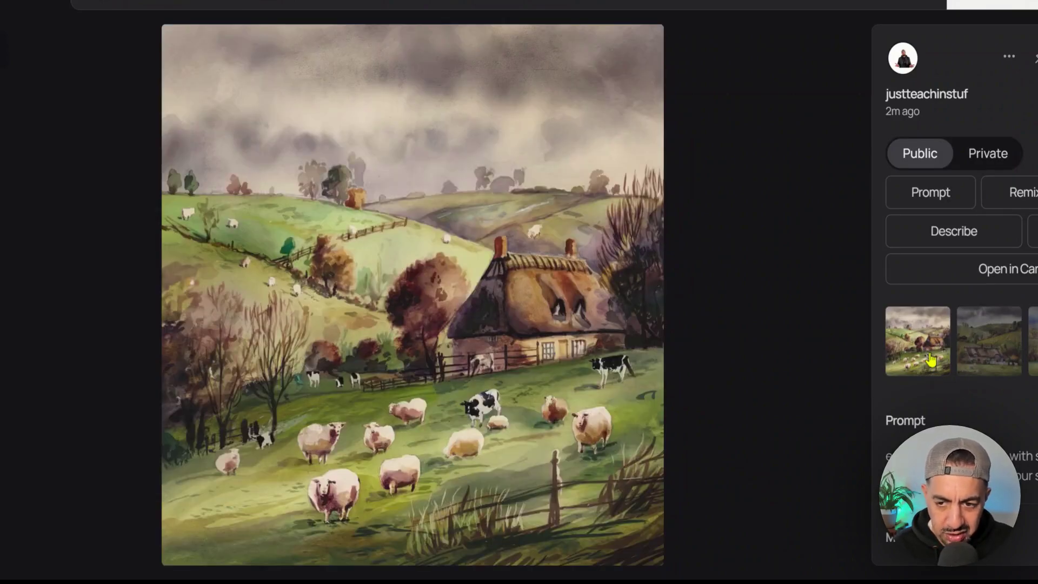
click(1003, 347)
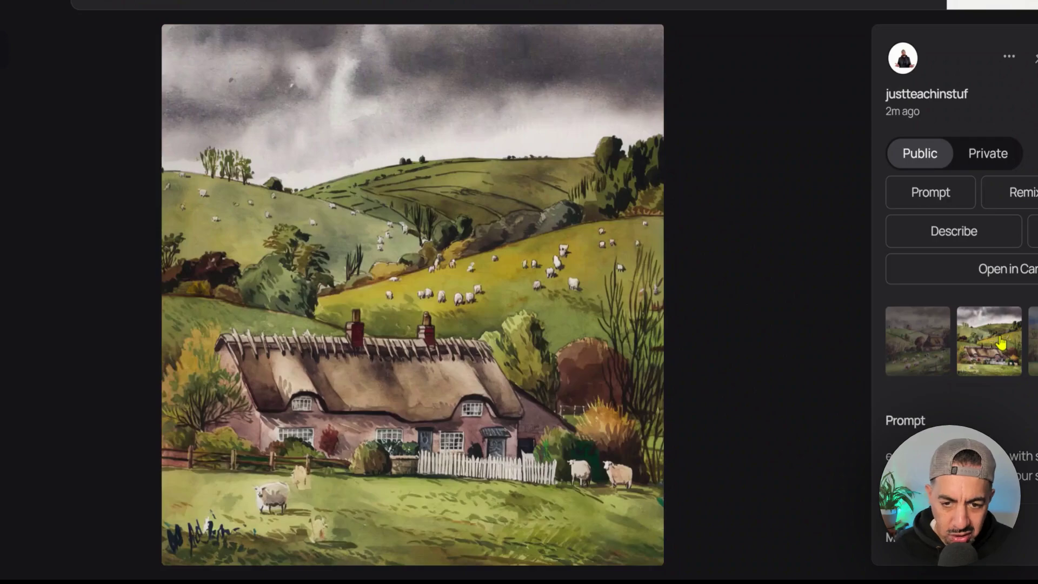